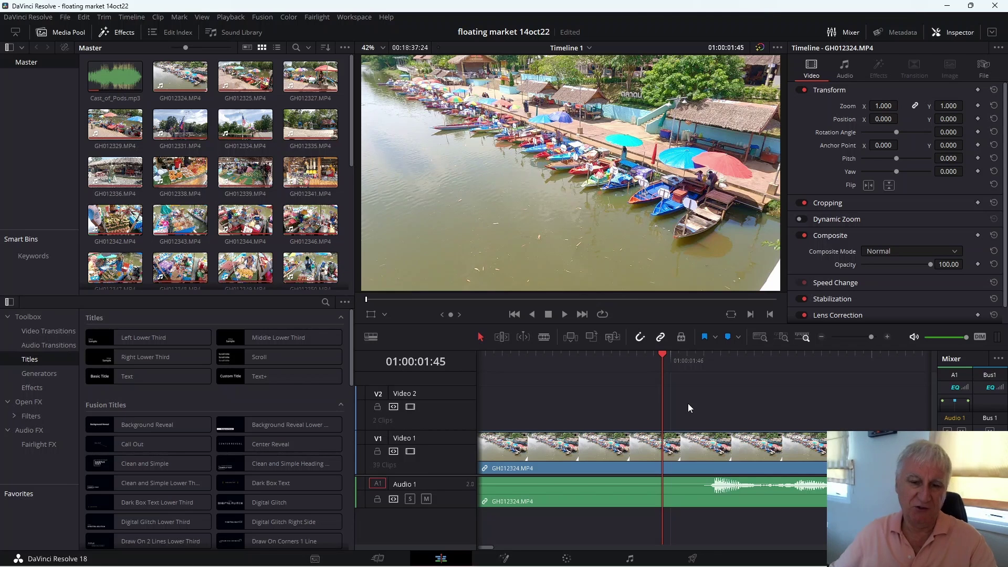
- Move the playhead back to 01:00:01:46 and step forward frame by frame to the waveform start
key("Right")
key("Right")
key("Right")
key("Right")
key("Right")
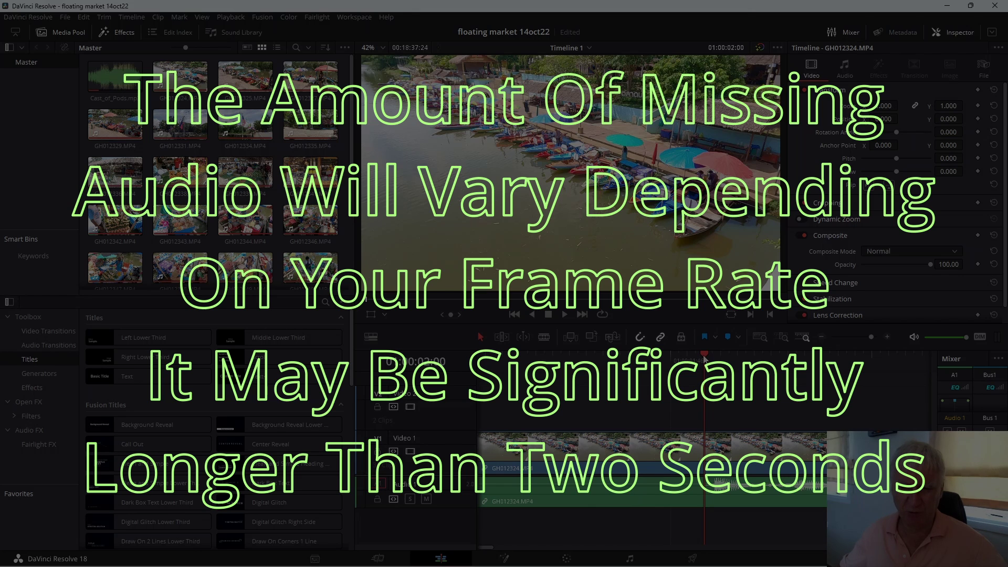
left_click_drag(704, 357, 670, 357)
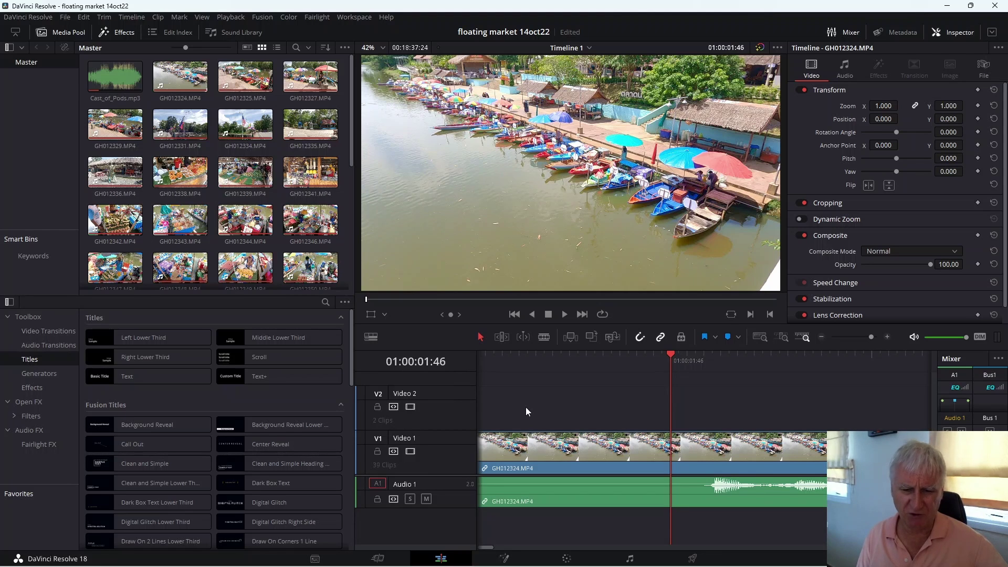
key("Right")
key("Right")
key("Right")
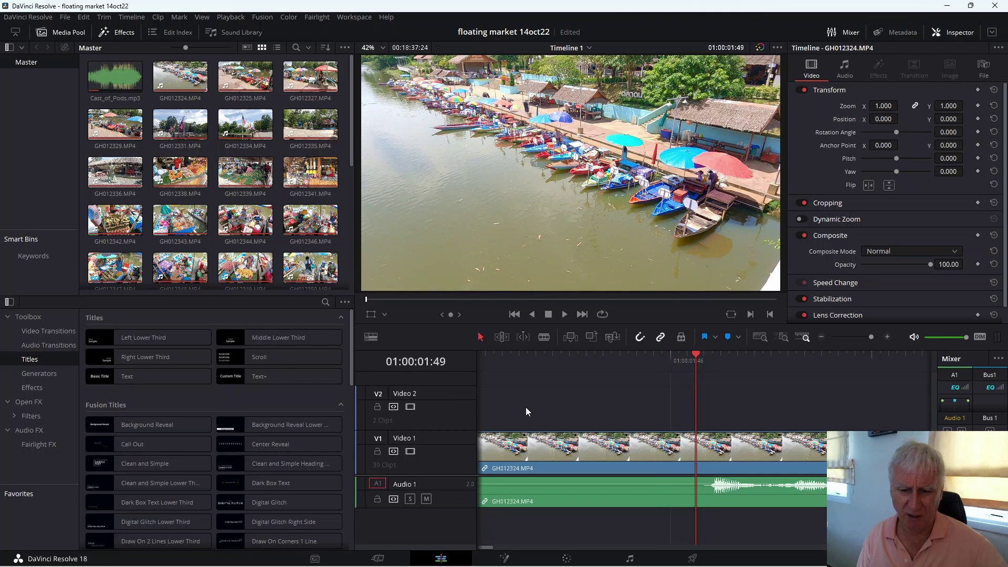
key("Right")
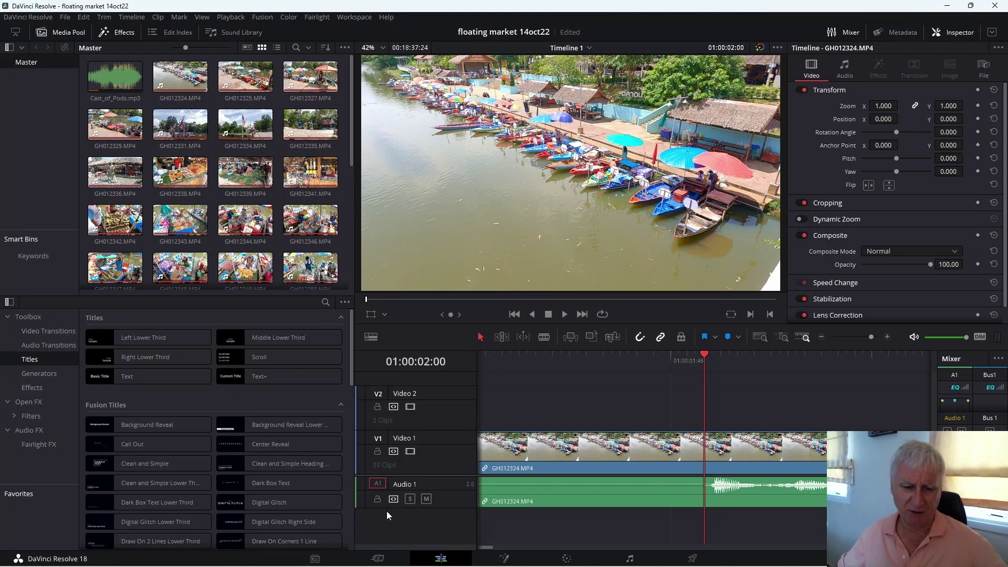
- Fit the whole timeline in view with the playhead at 01:00:00:00
mouse_move(198, 557)
key("Home")
key("shift+z")
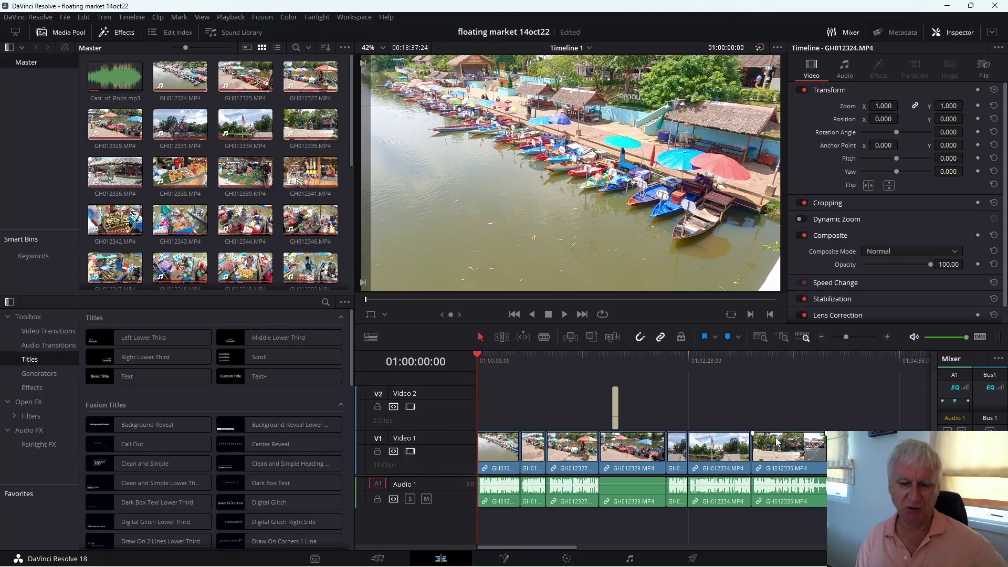
left_click(692, 558)
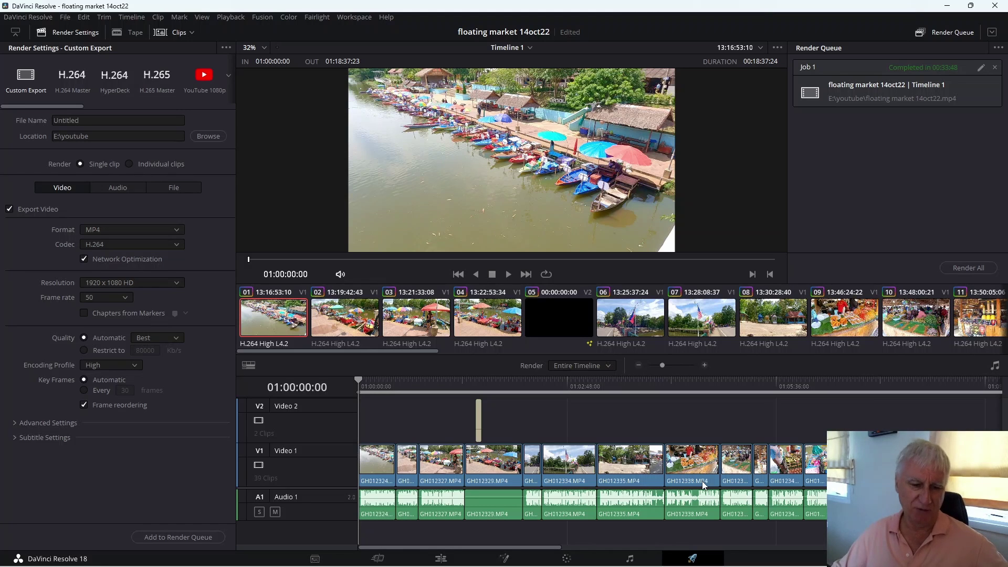
key("shift+4")
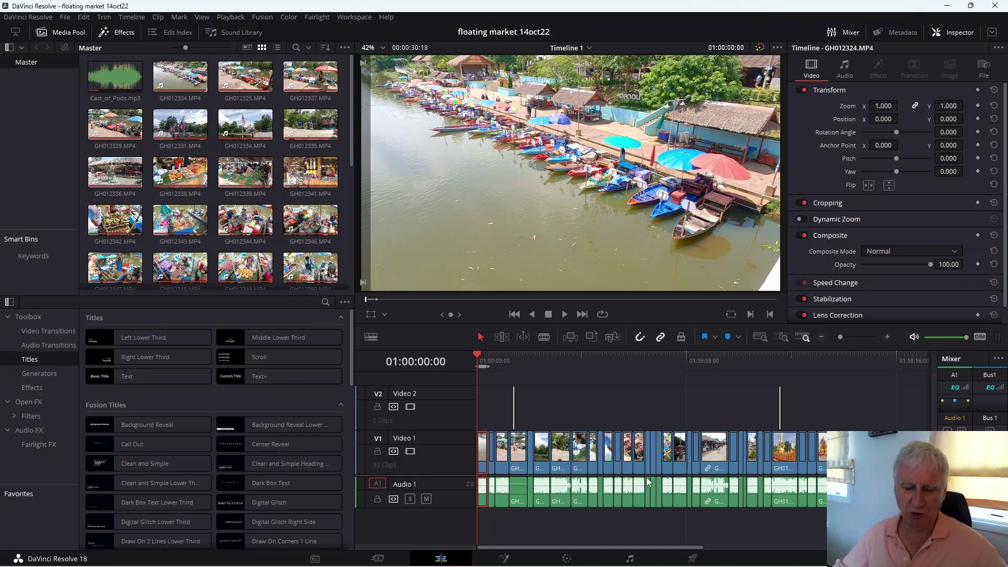
- Select every clip on the timeline, bring up their actions, then clear the selection
key("ctrl+a")
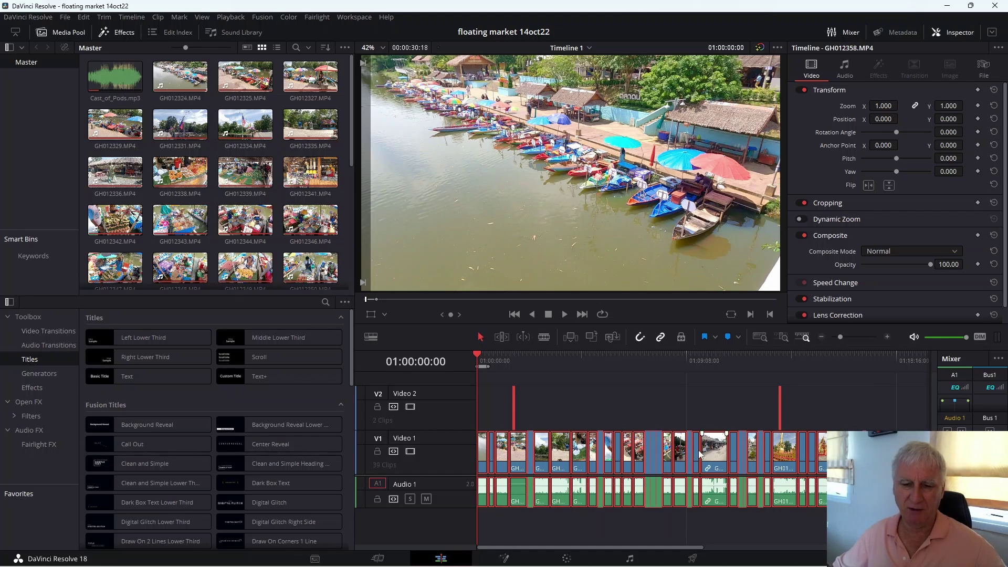
right_click(664, 449)
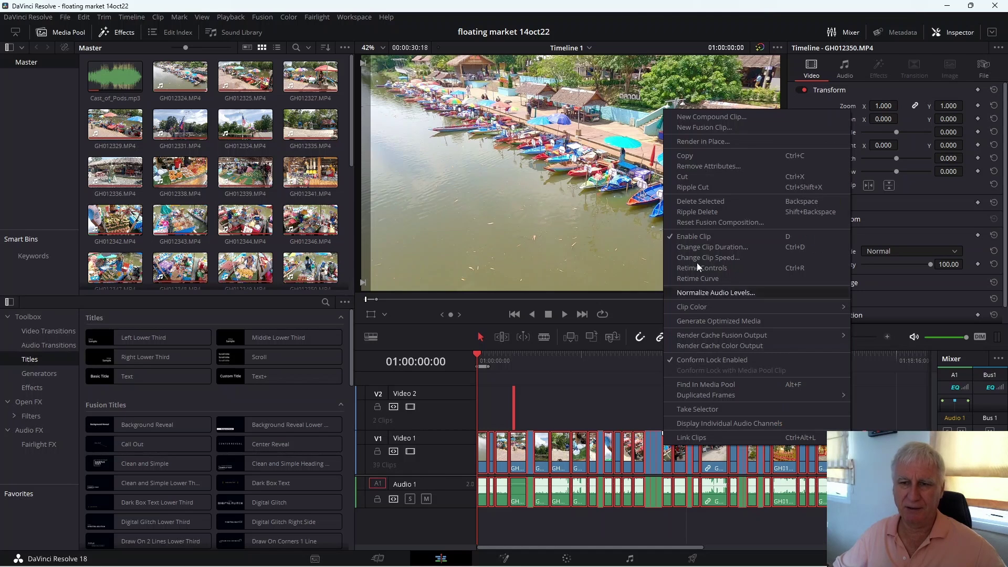
left_click(914, 418)
- Select a range of clips, dismiss their actions, then select only the first clip
left_click(499, 446)
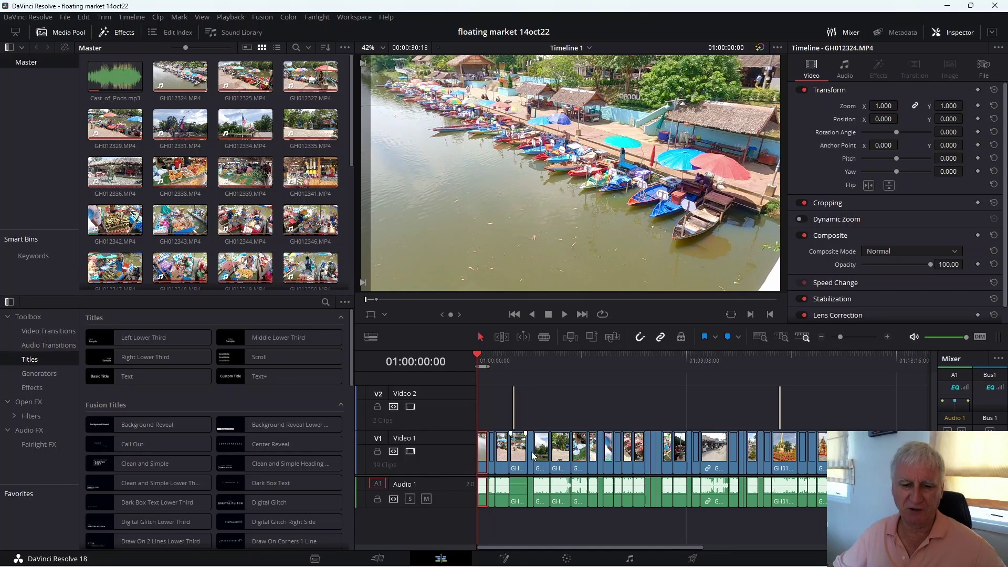
left_click(540, 458, "shift")
right_click(530, 454)
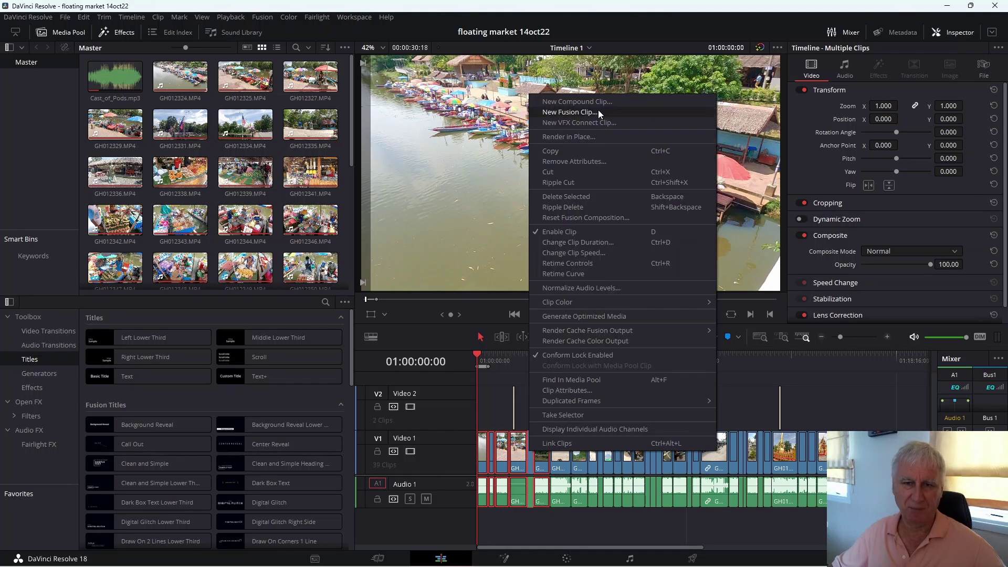
left_click(723, 443)
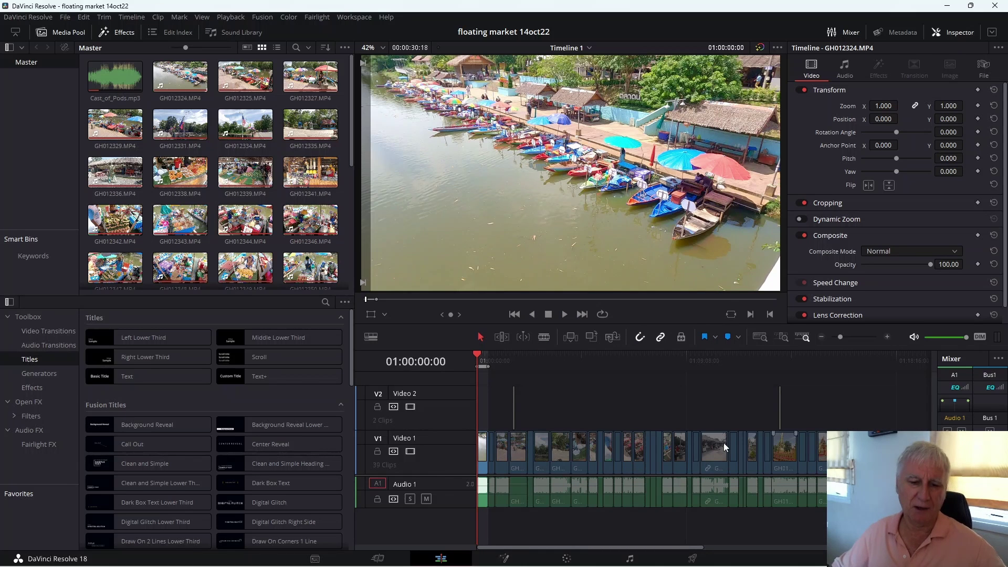
left_click(484, 447)
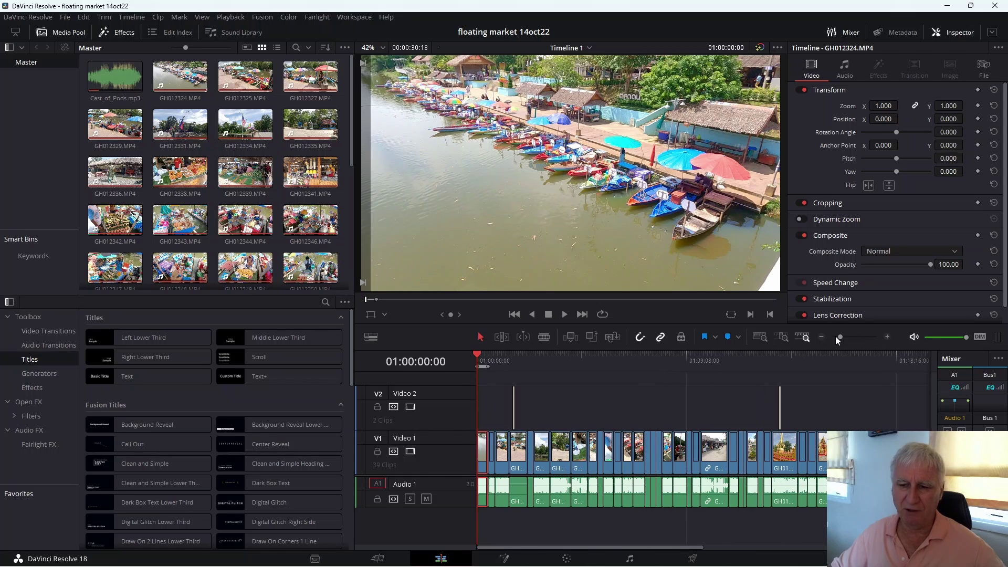
- Zoom the timeline in on GH012324.MP4 to show its blank first two seconds of audio
left_click_drag(840, 336, 866, 343)
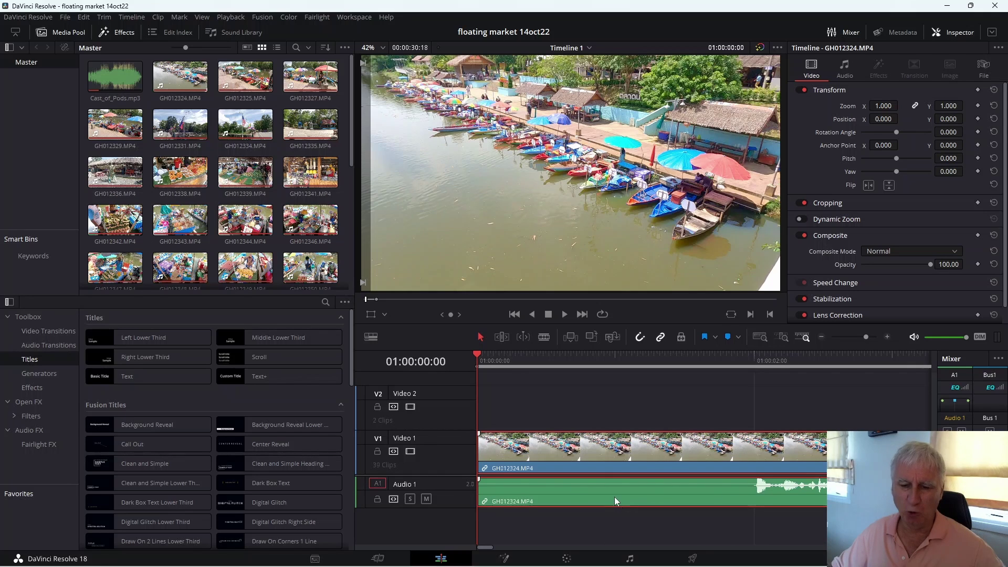
- Make the first clip a new compound clip named Compound Clip 1
right_click(633, 448)
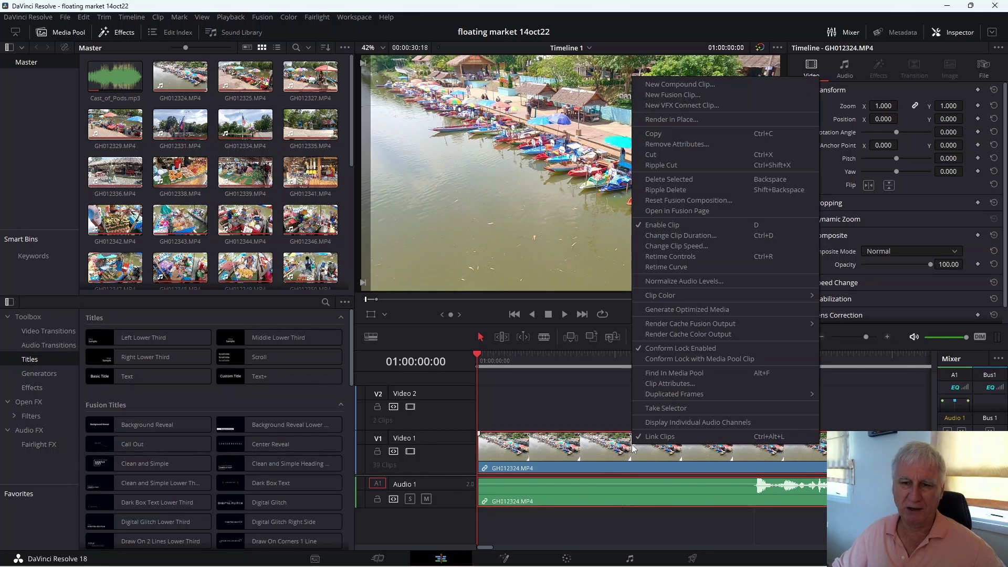
left_click(691, 85)
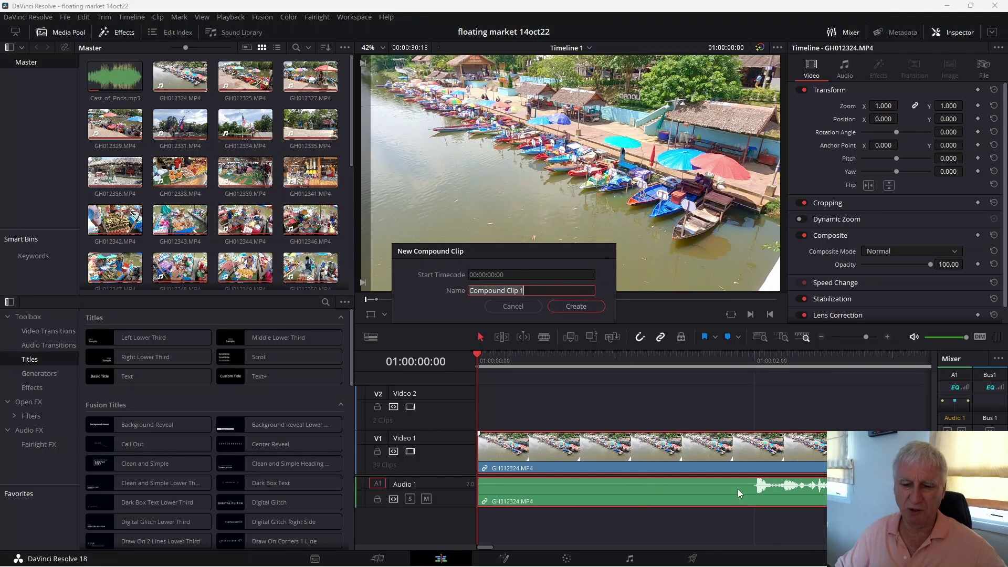
left_click(581, 306)
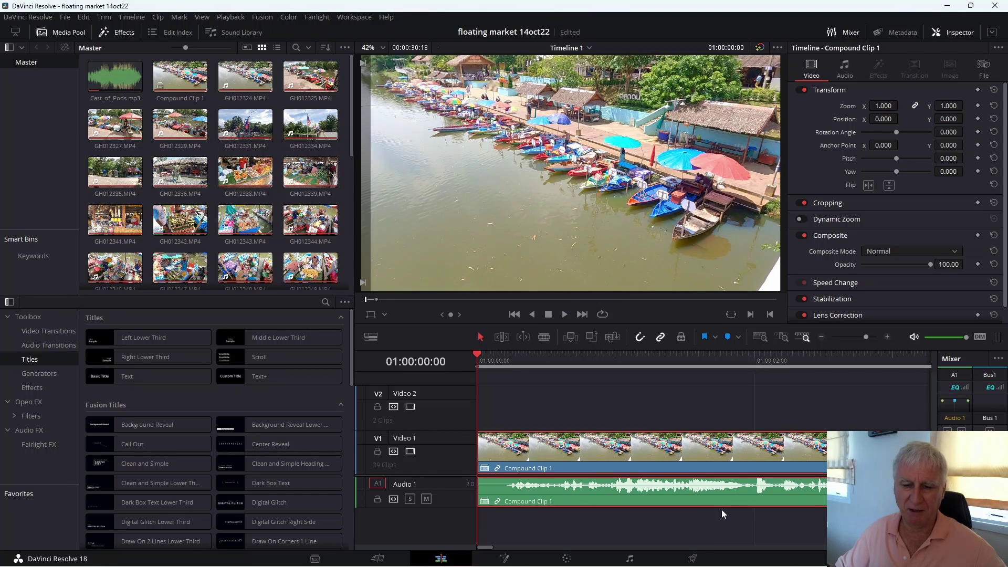
- Undo the Compound Clip 1 creation from the Edit menu, then redo it
left_click(82, 18)
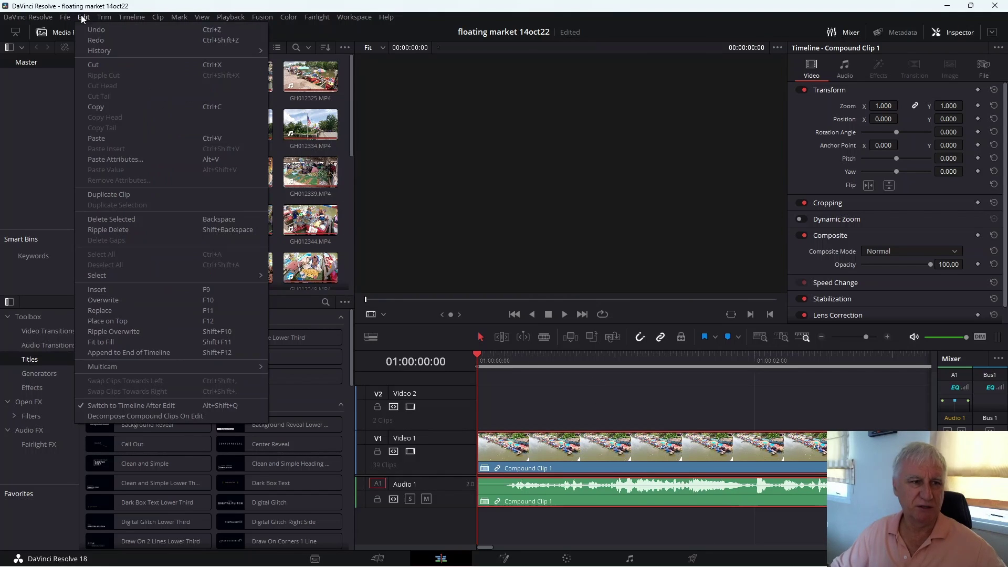
left_click(107, 31)
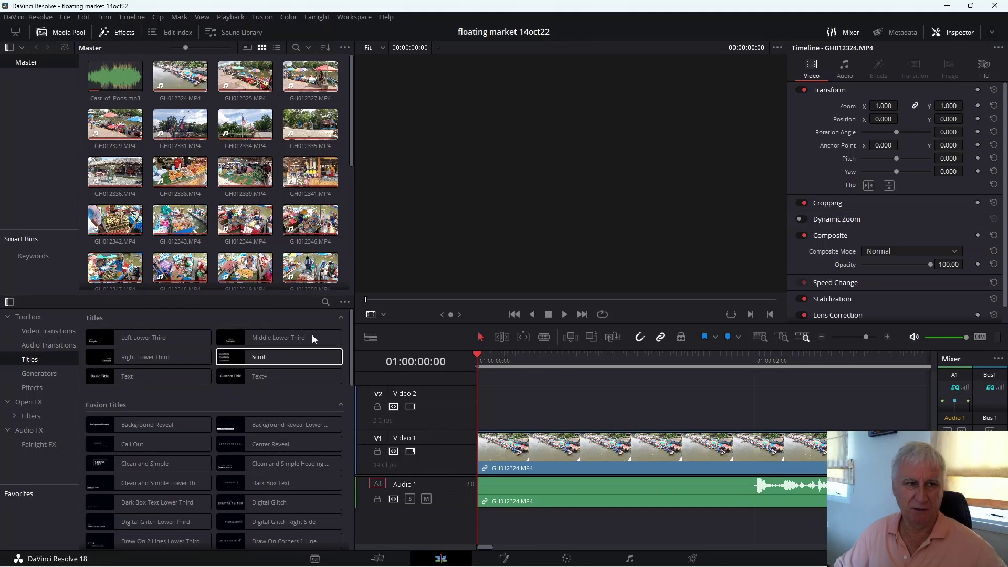
left_click(83, 17)
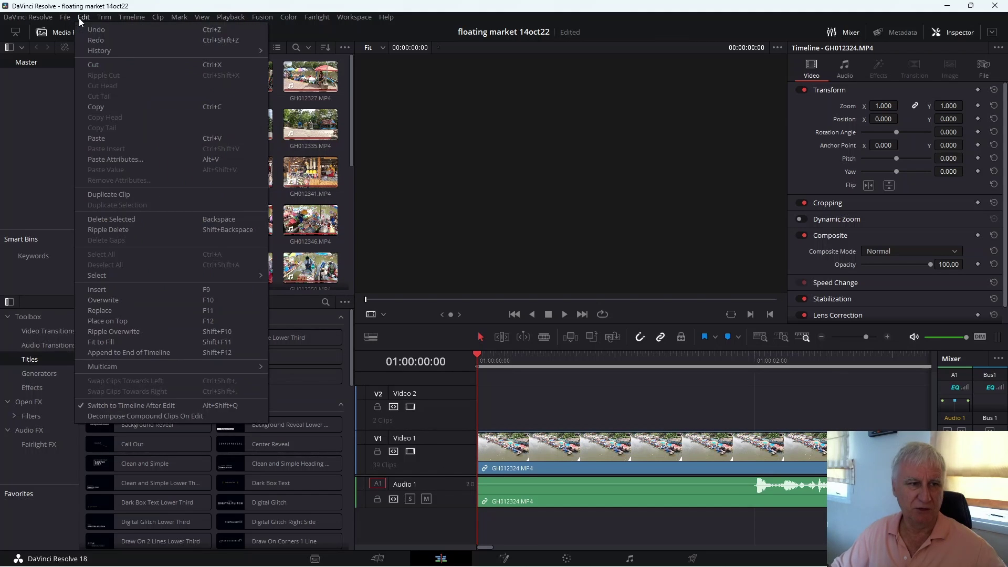
left_click(106, 40)
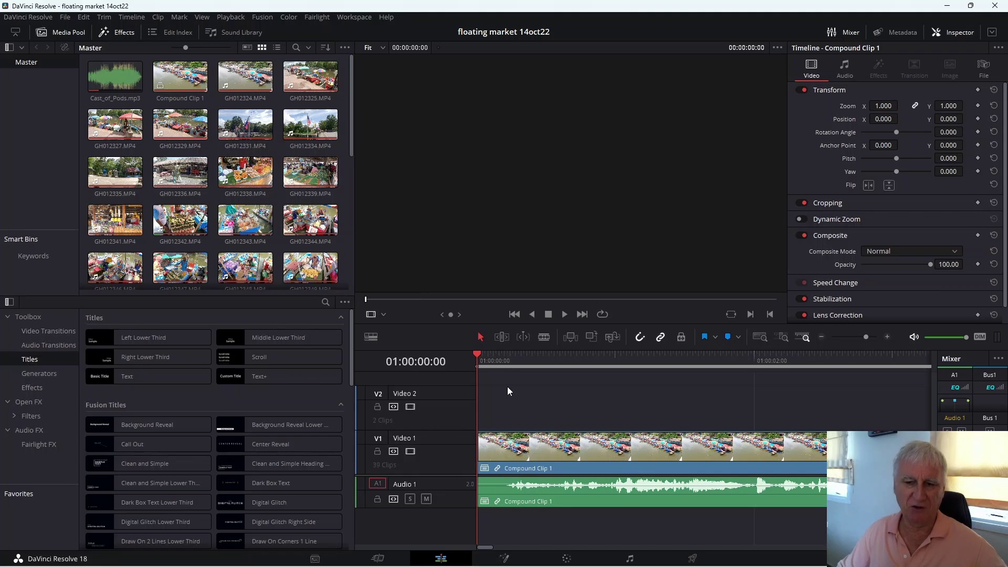